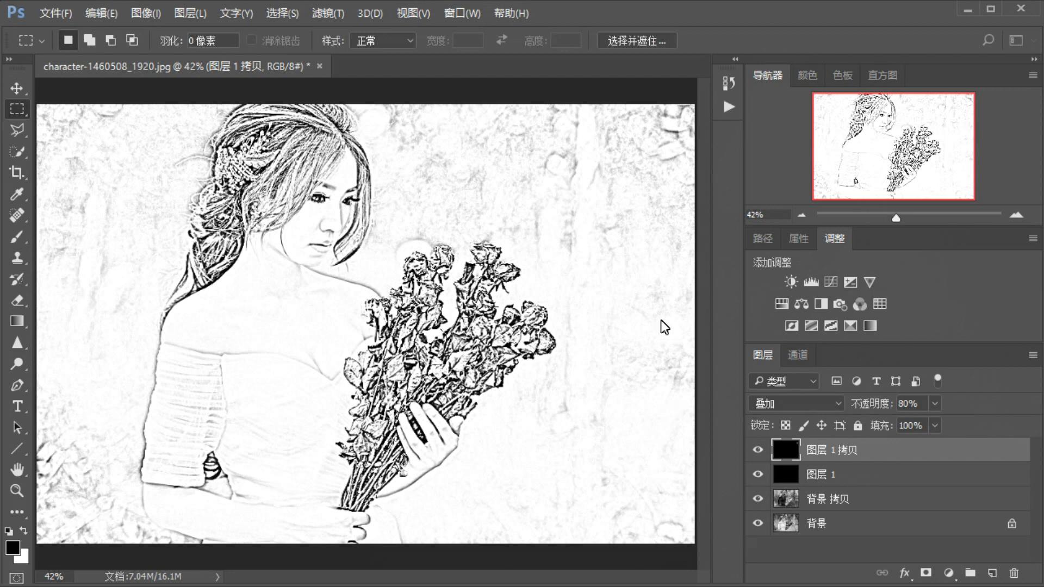
- Revert to the original colour portrait, desaturate it, and duplicate the Background layer
key(F12)
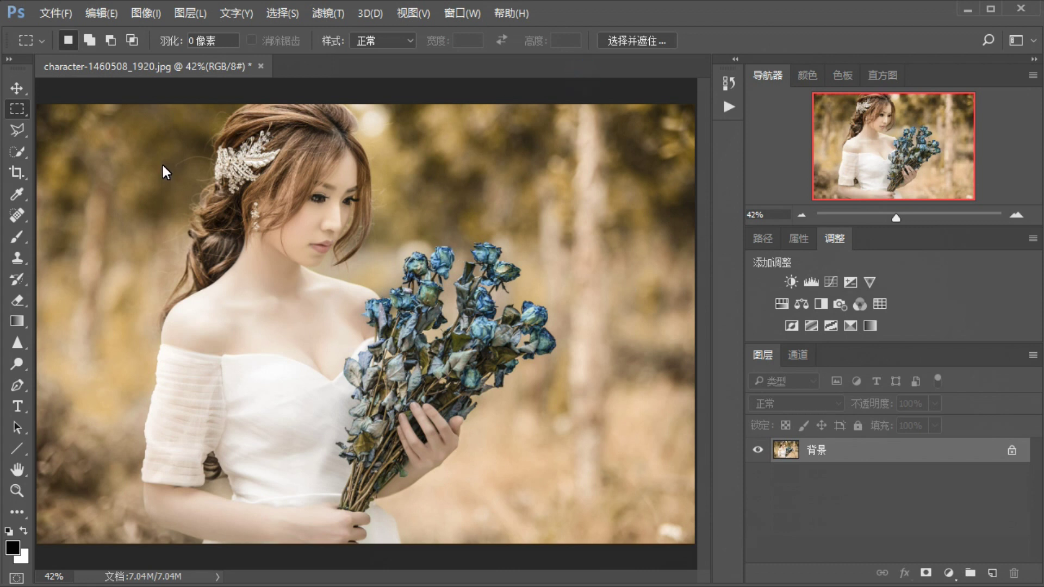
click(143, 18)
mouse_move(156, 56)
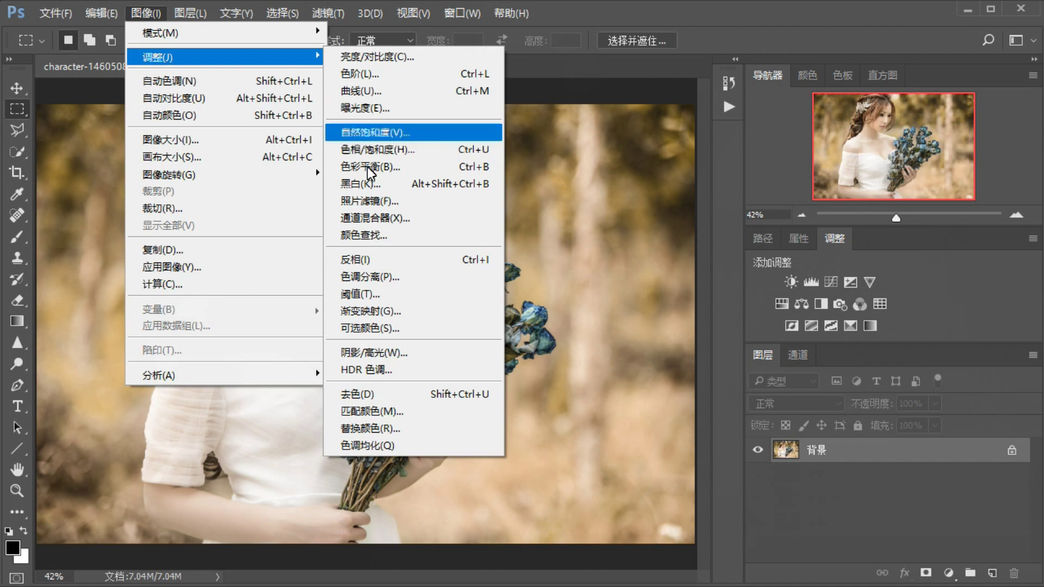
click(409, 395)
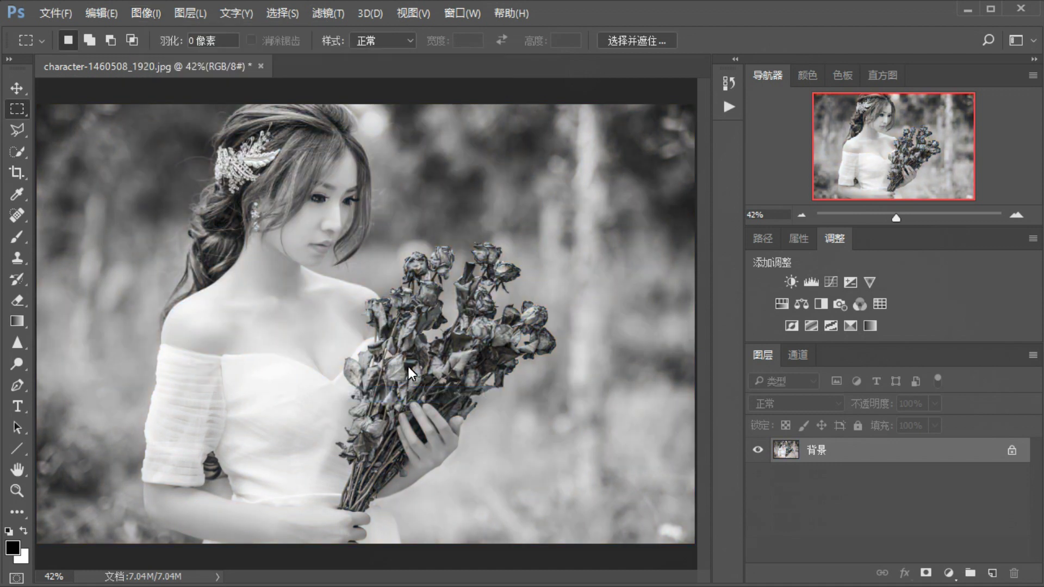
mouse_move(863, 453)
mouse_down()
mouse_move(941, 488)
mouse_move(991, 574)
mouse_up()
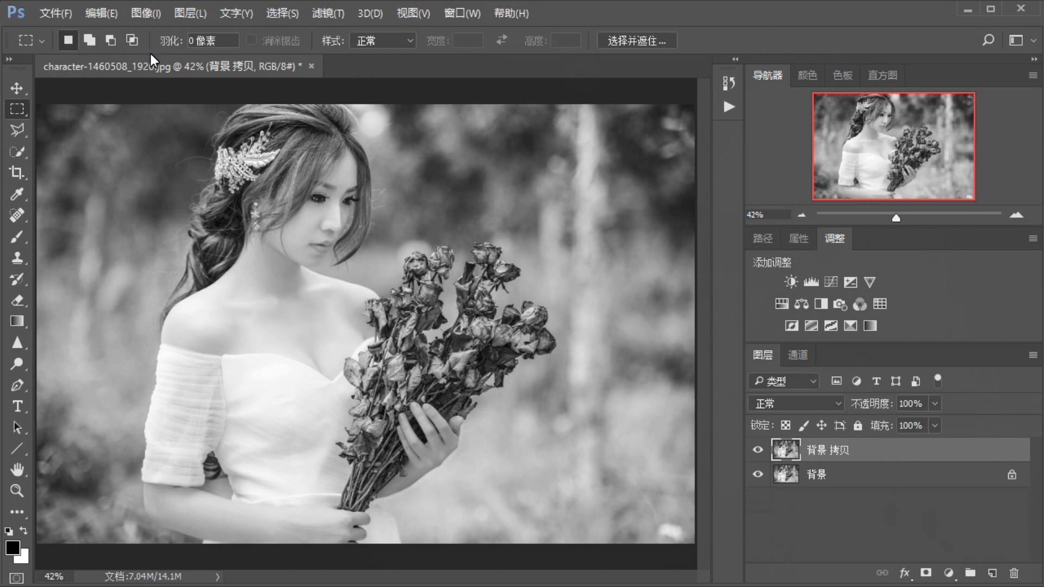
- Invert the duplicated Background layer and set its blend mode to Color Dodge
click(146, 14)
mouse_move(163, 58)
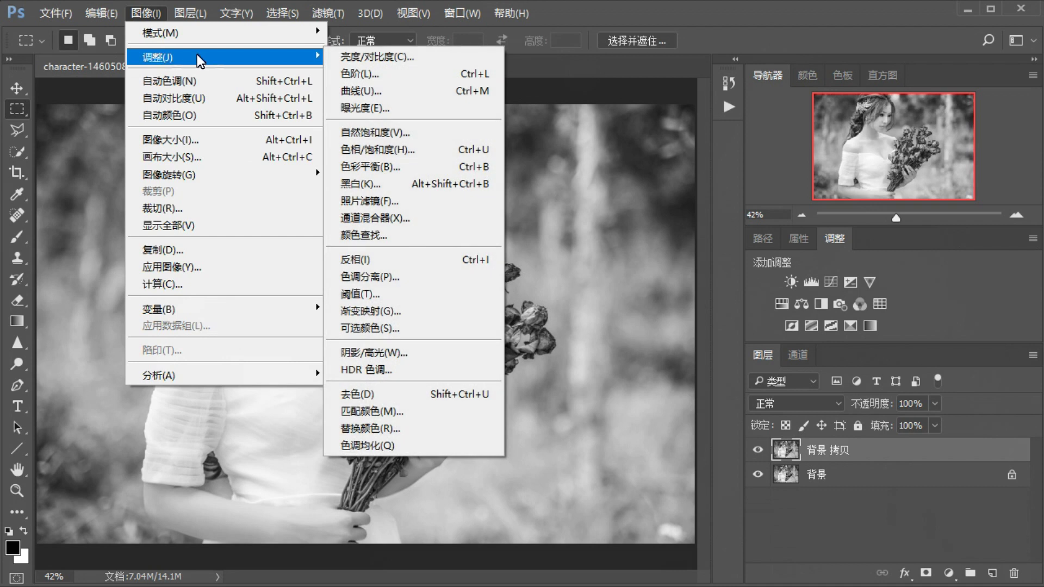
click(426, 259)
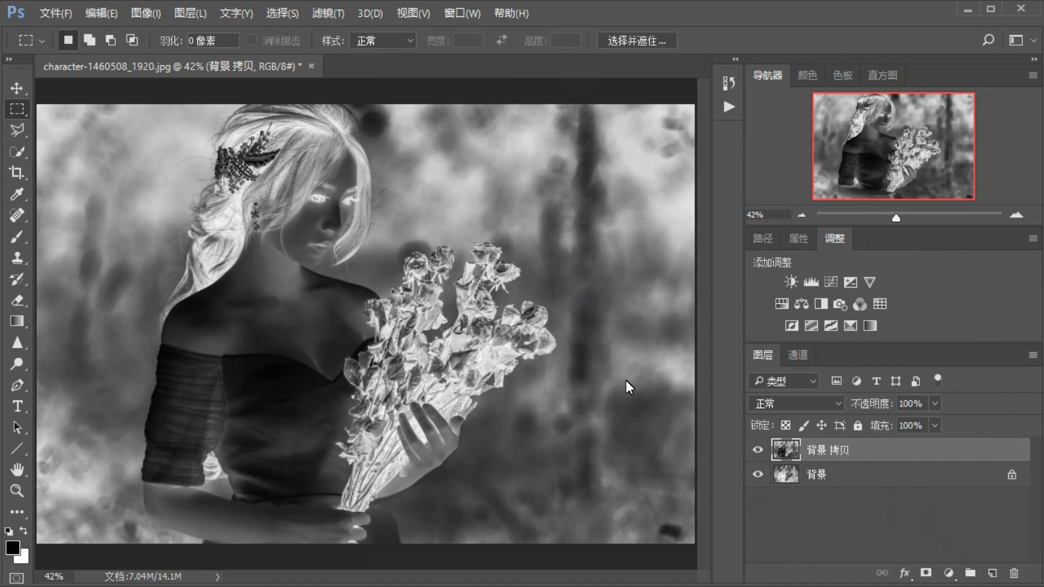
double_click(825, 450)
click(839, 404)
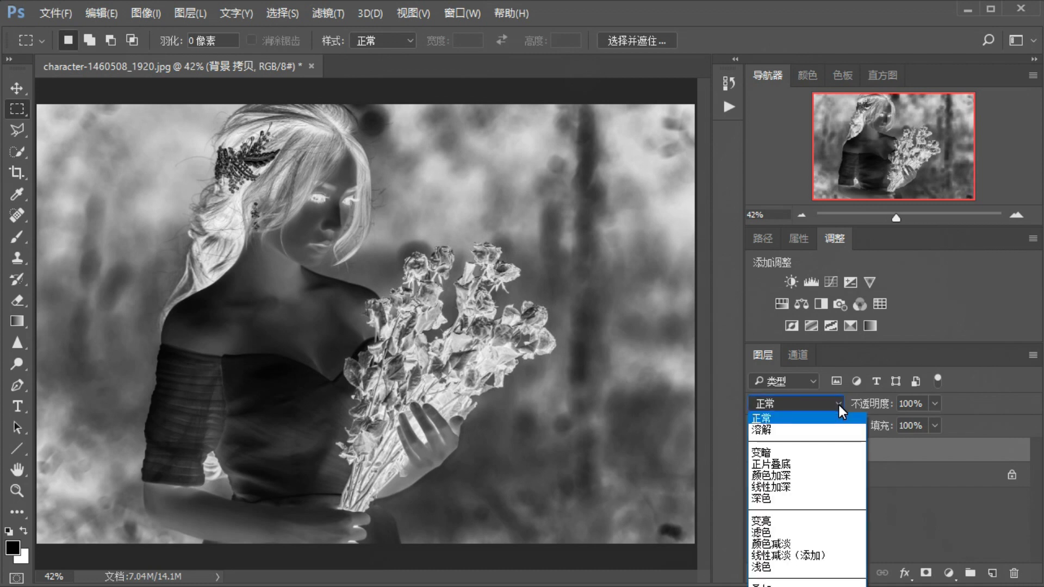
click(811, 544)
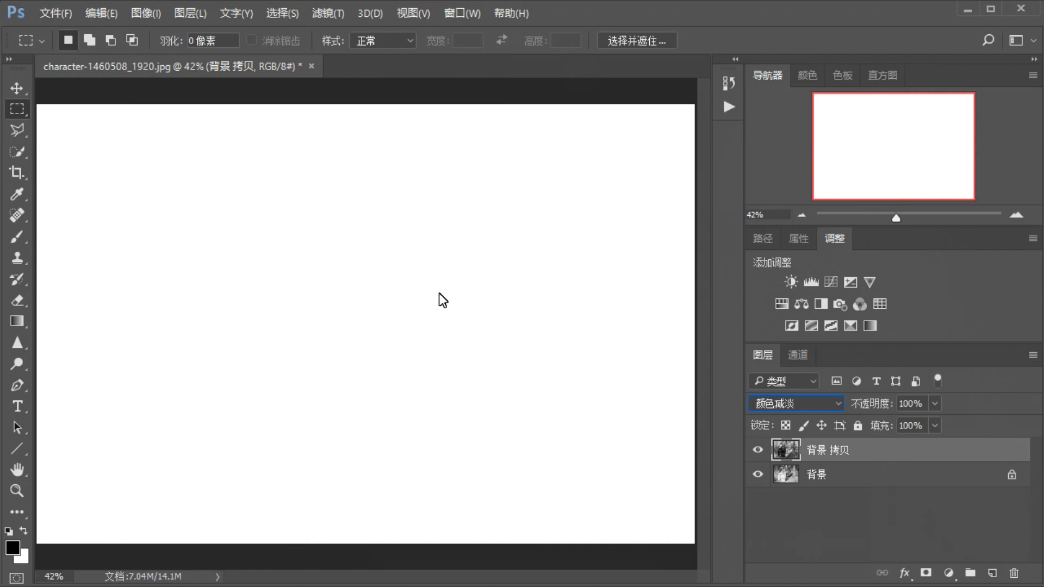
- Apply a 5.0-pixel Gaussian Blur to the inverted layer, then add a new empty layer
click(333, 19)
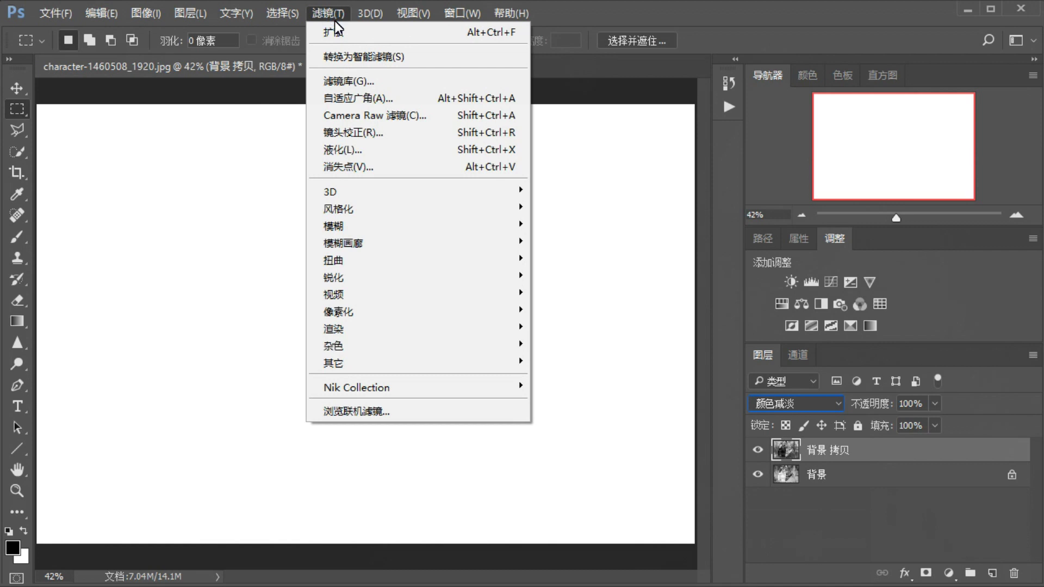
mouse_move(407, 225)
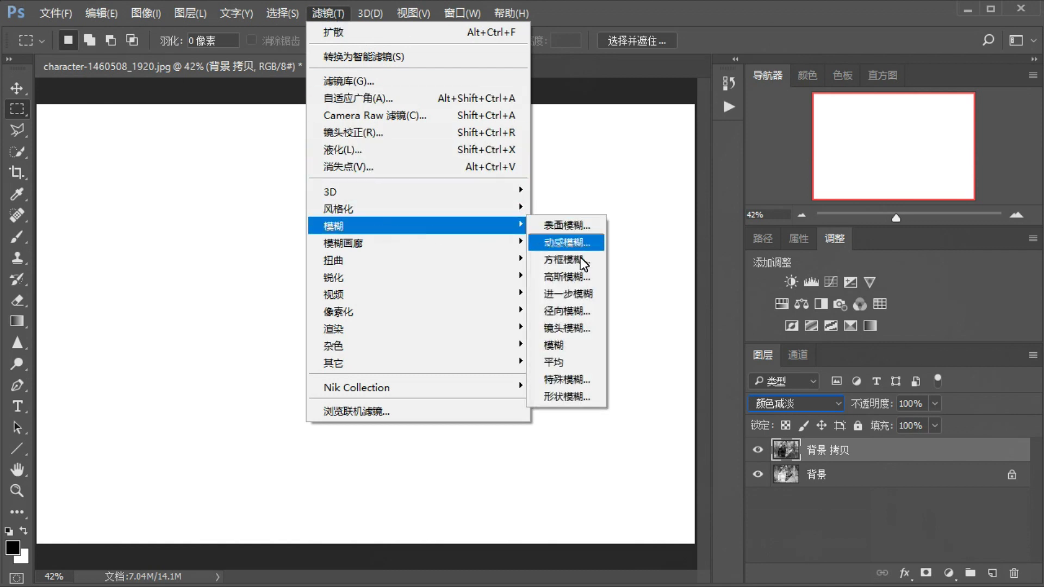
click(571, 278)
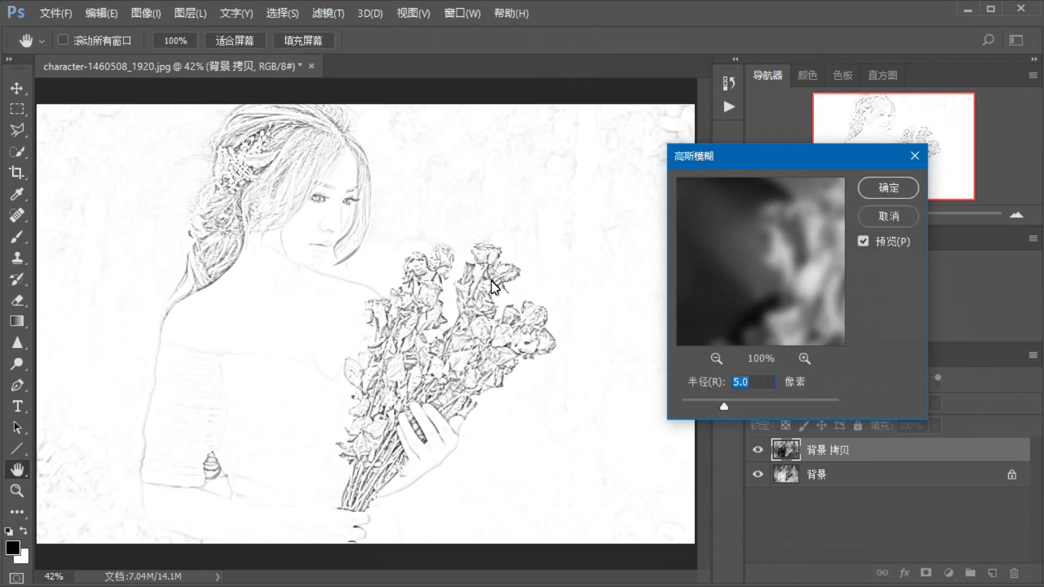
drag(780, 164, 598, 186)
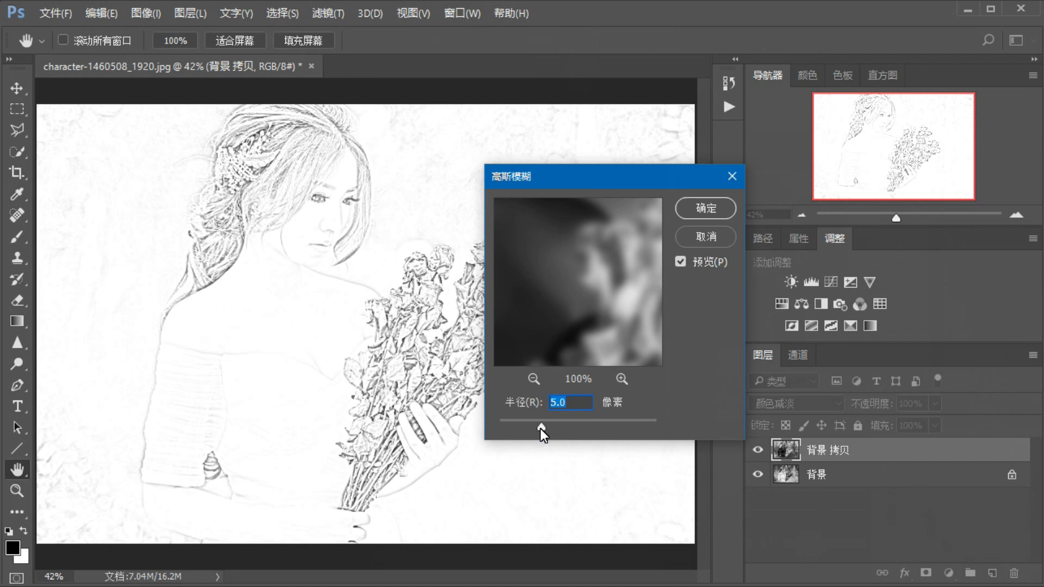
drag(540, 429, 541, 429)
click(707, 208)
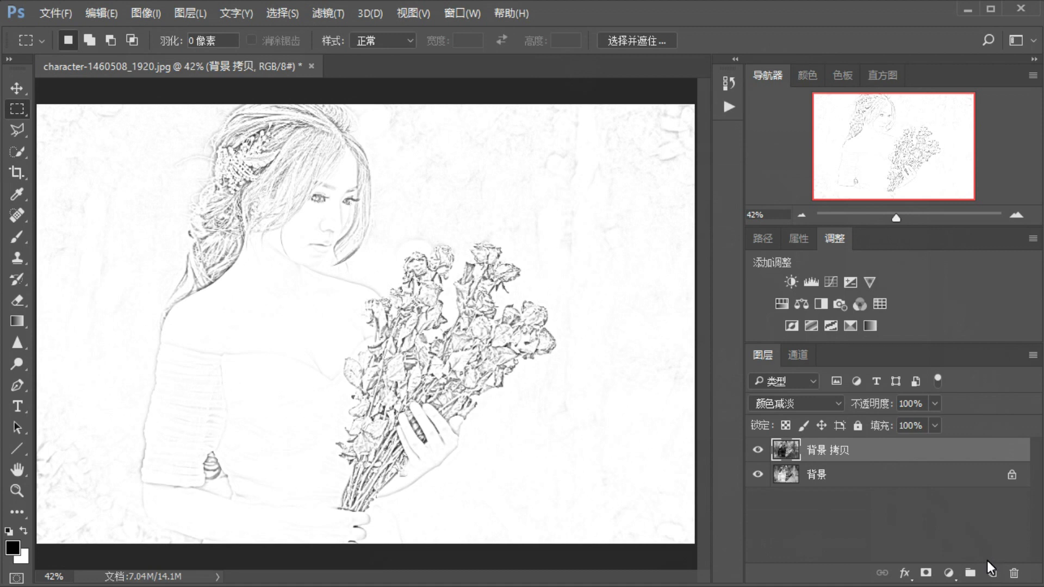
click(990, 576)
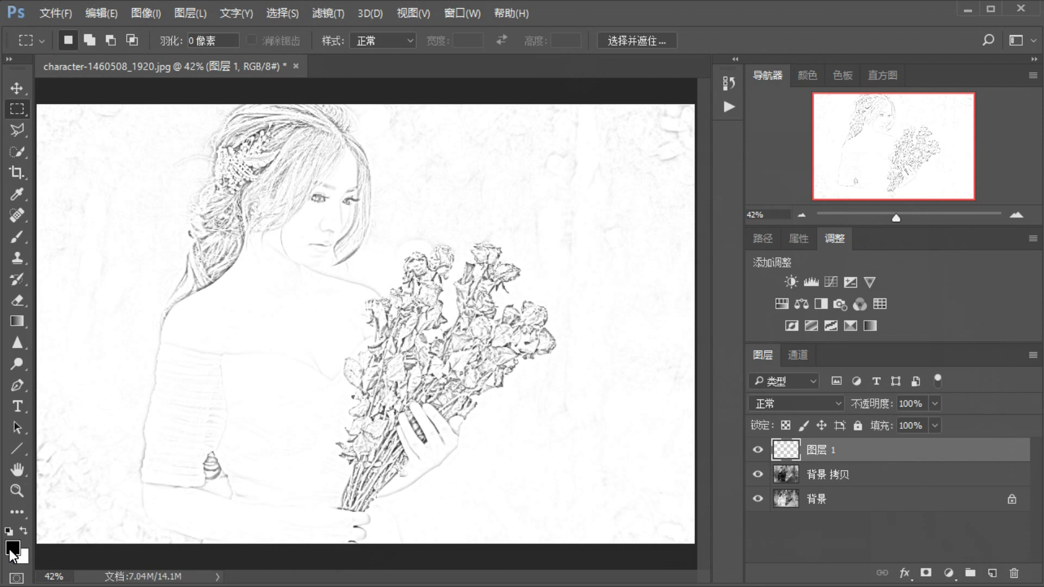
- Fill the new layer with the black foreground colour using Edit > Fill
click(106, 12)
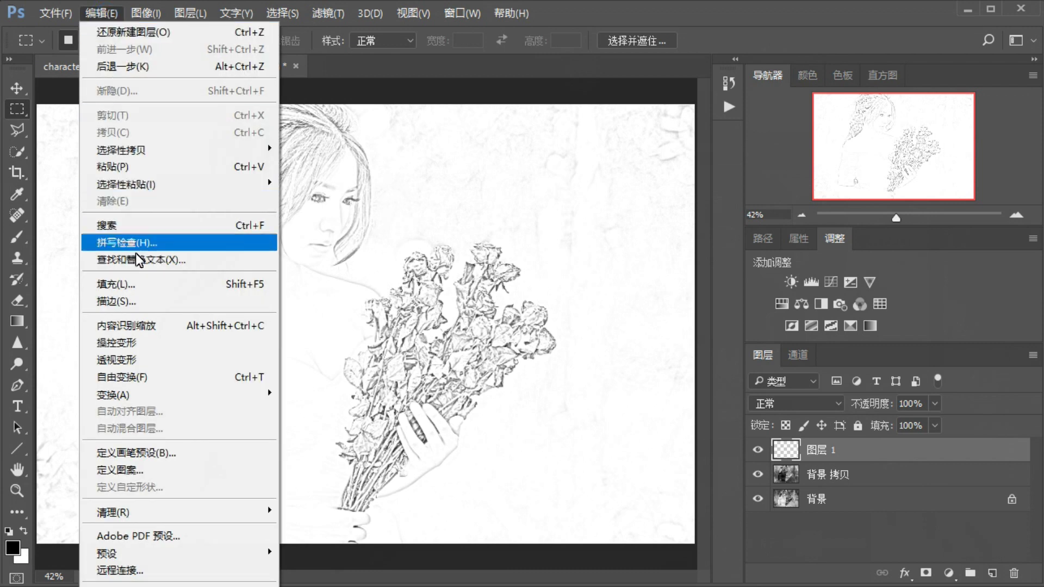
click(133, 285)
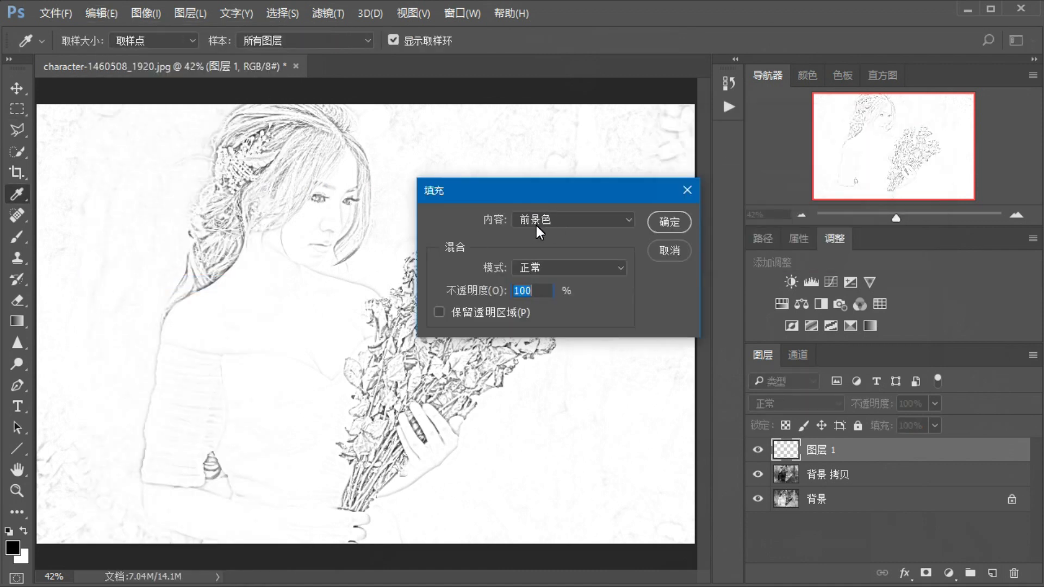
click(661, 224)
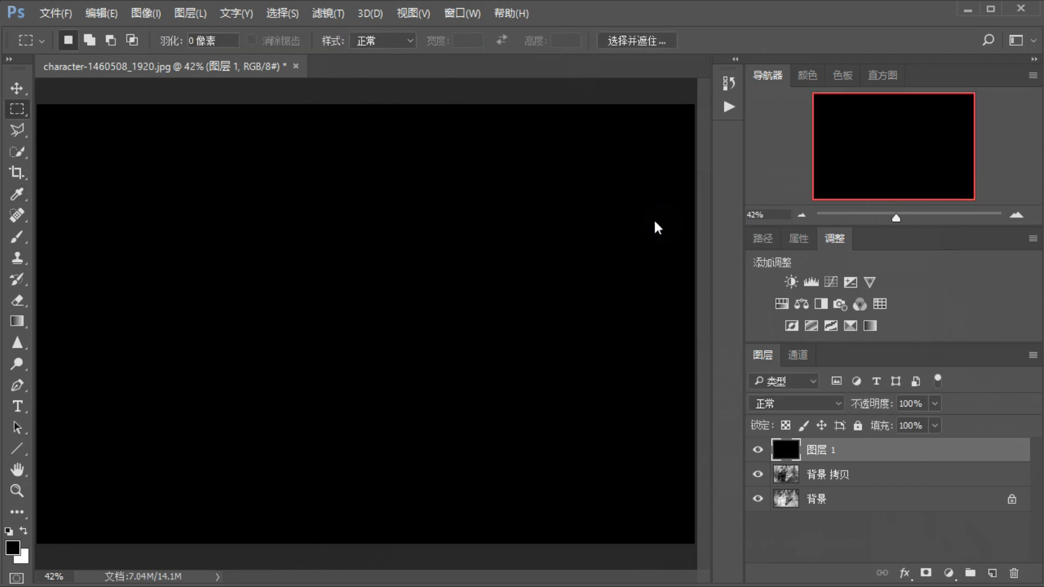
- Set the black layer to Overlay, duplicate it, and give the copy 80% opacity
click(836, 380)
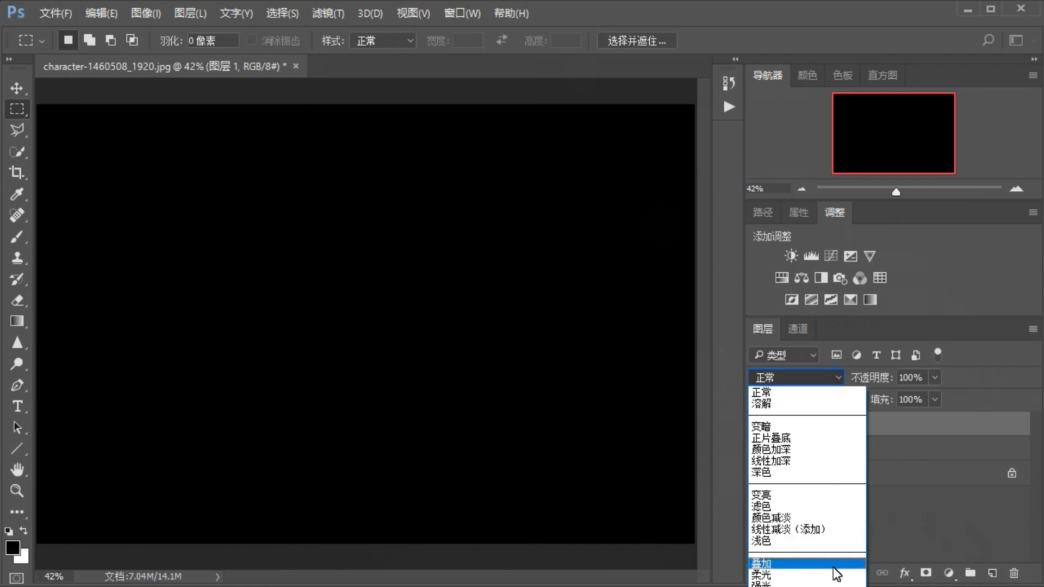
click(840, 563)
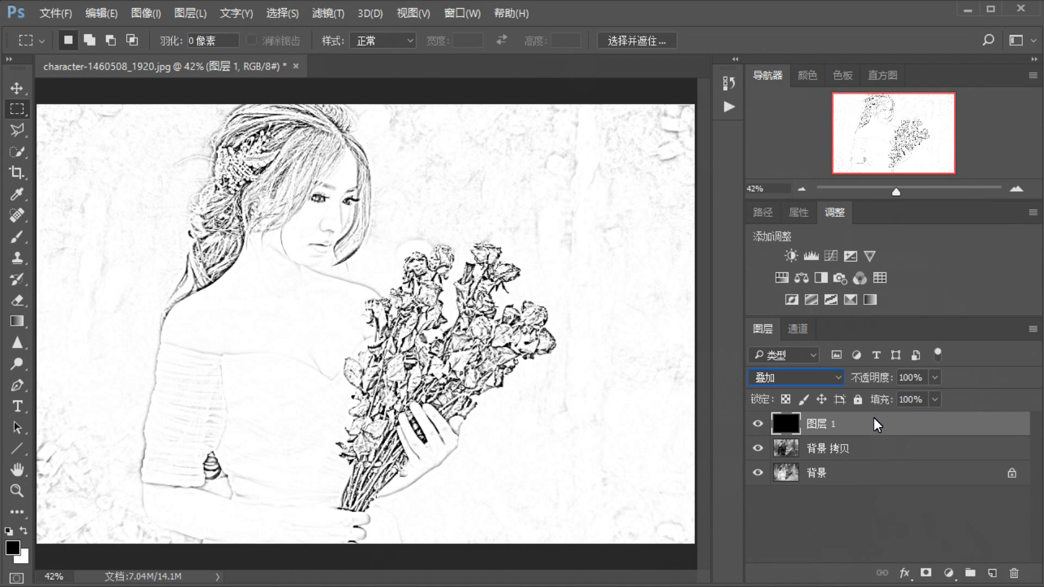
drag(873, 419, 993, 575)
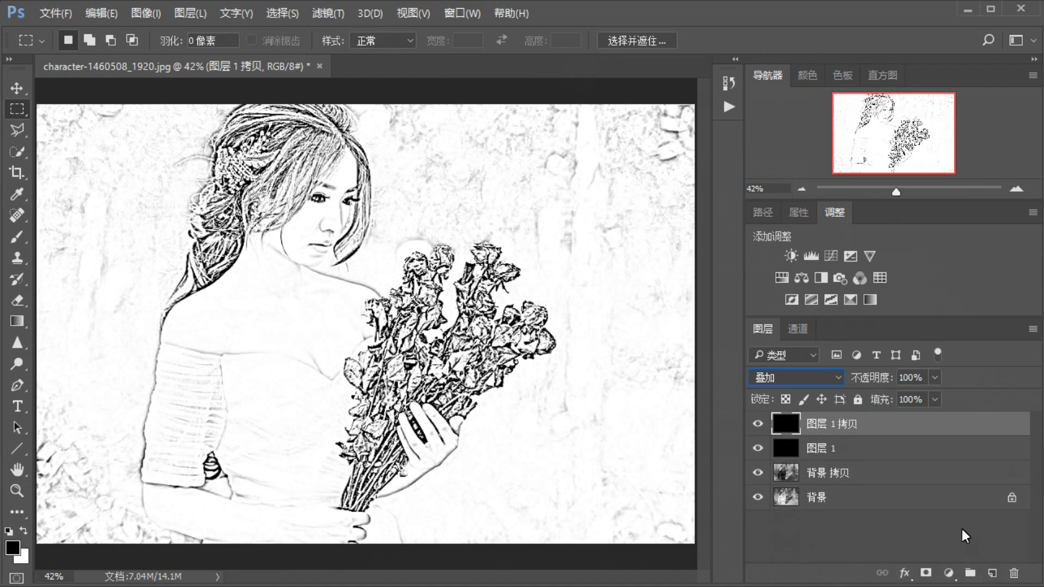
click(933, 379)
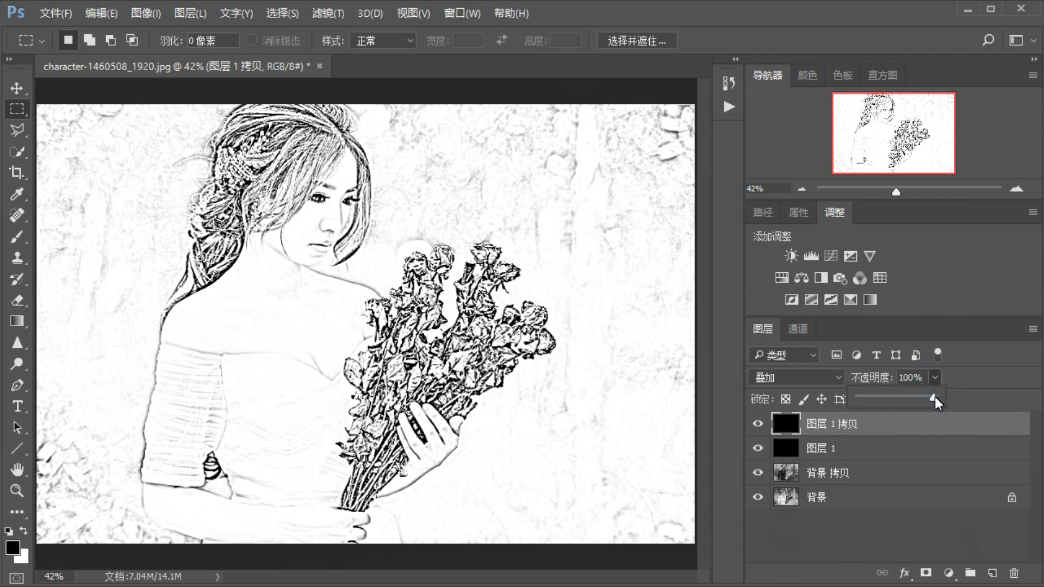
drag(934, 399, 915, 399)
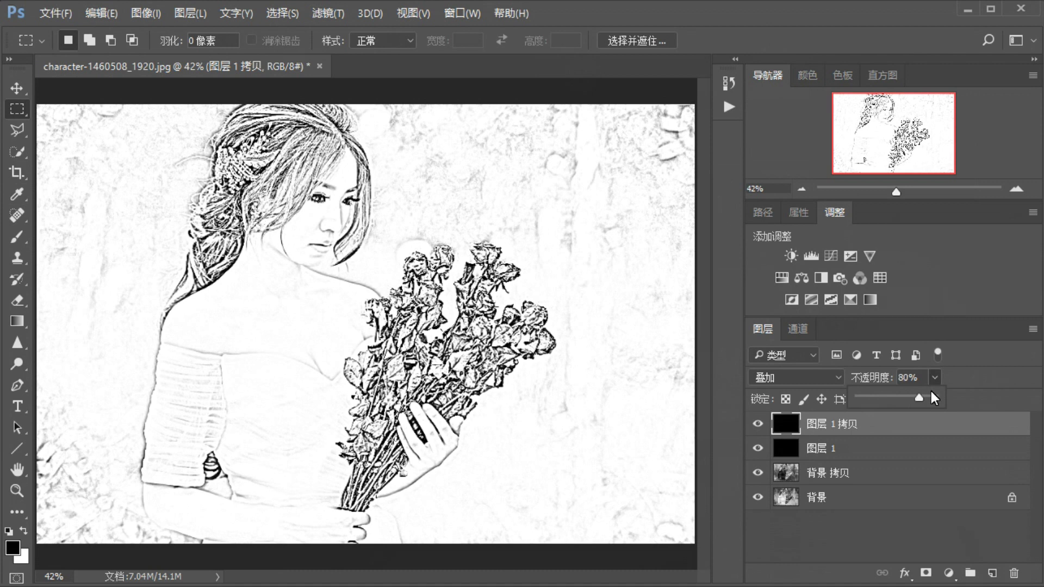
click(935, 395)
- Erase the top overlay layer over the wrist, upper-right background, hair and flowers
key(j)
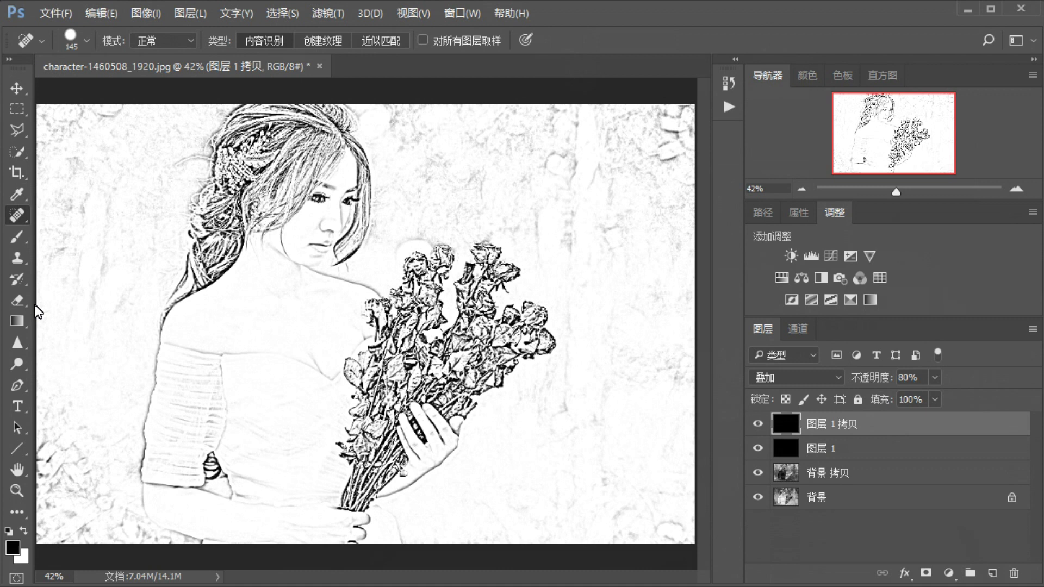
click(18, 301)
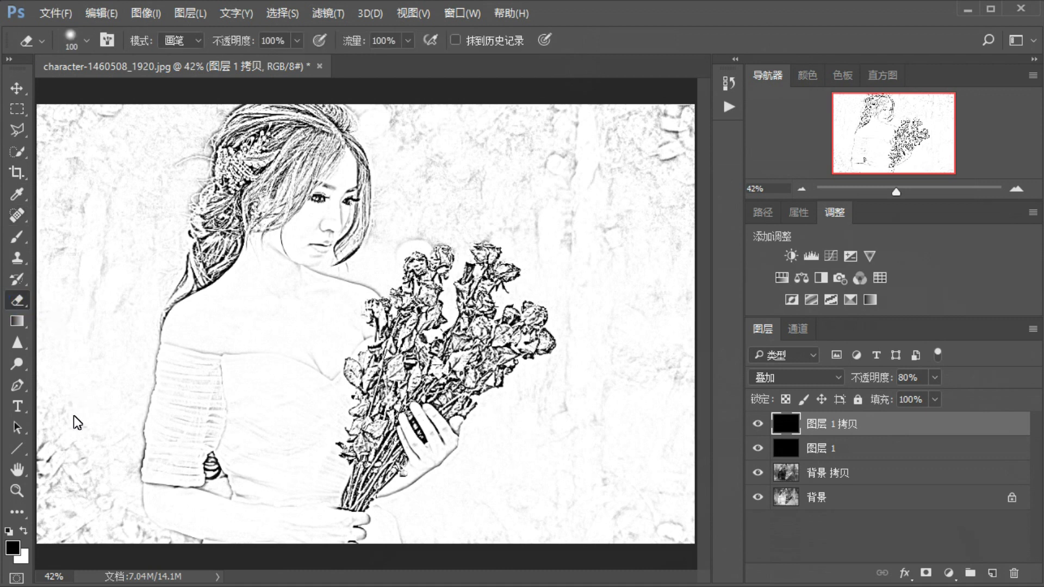
click(216, 468)
click(673, 129)
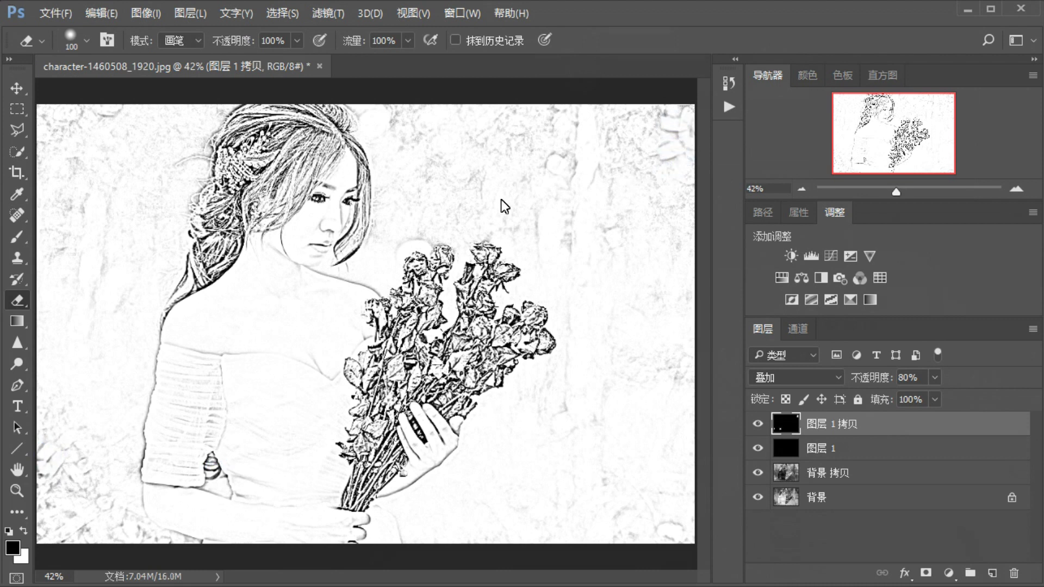
drag(249, 122, 240, 127)
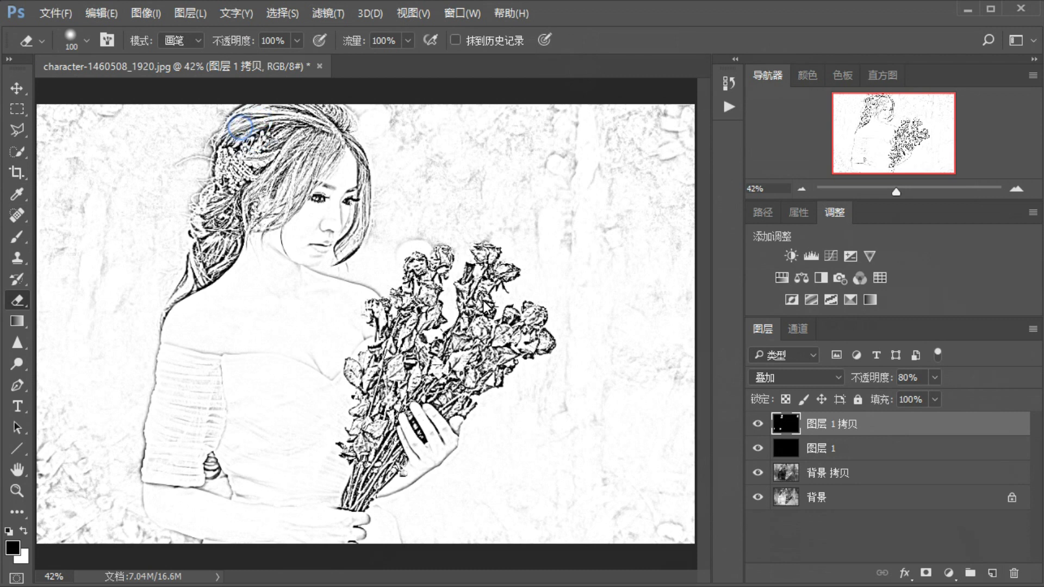
drag(484, 334, 536, 361)
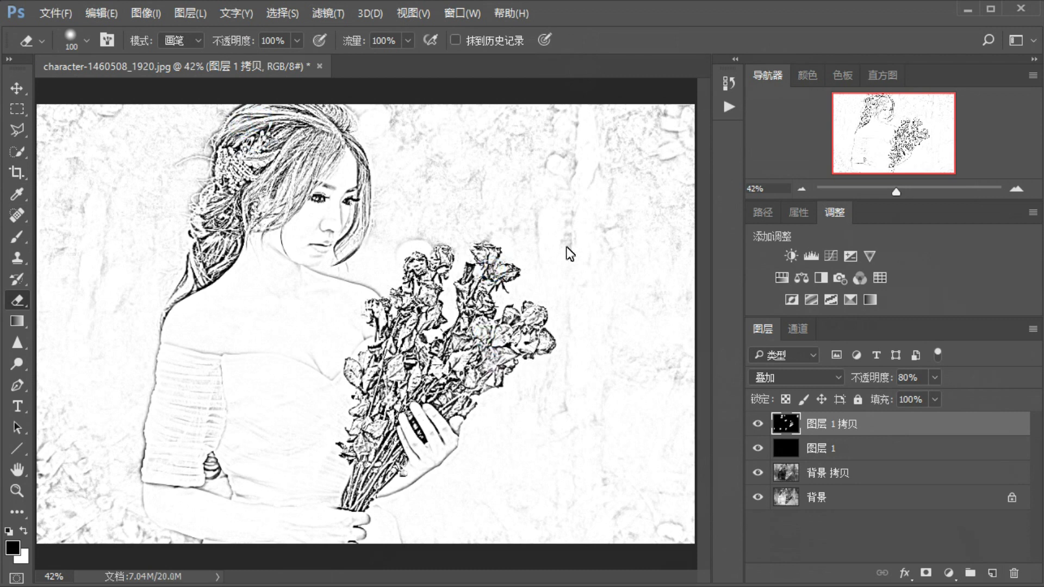